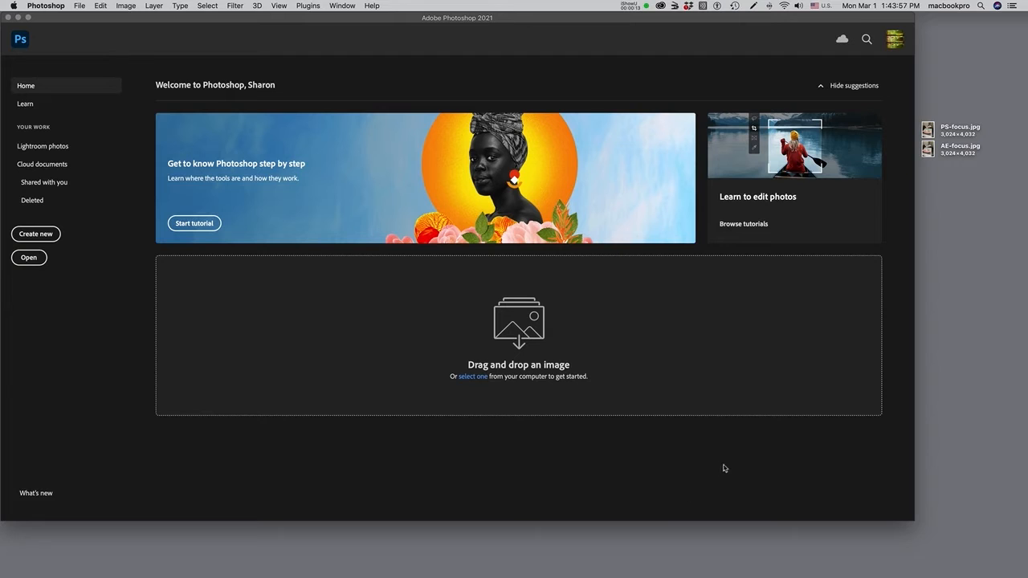
# - Preview PS-focus.jpg and AE-focus.jpg on the desktop alternately to compare which book is in focus in each photo
pyautogui.click(931, 131)
pyautogui.press('space')
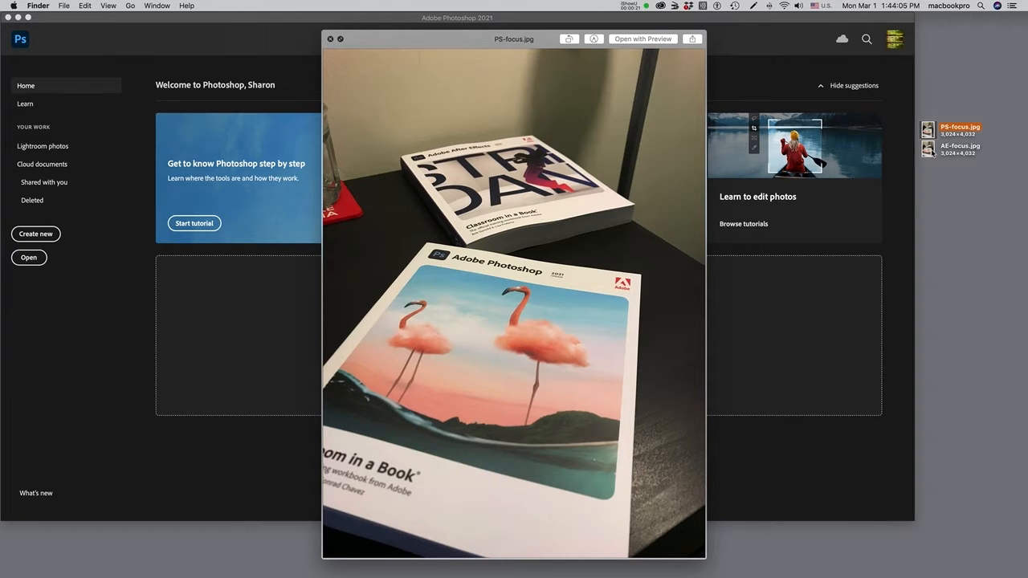
pyautogui.click(929, 149)
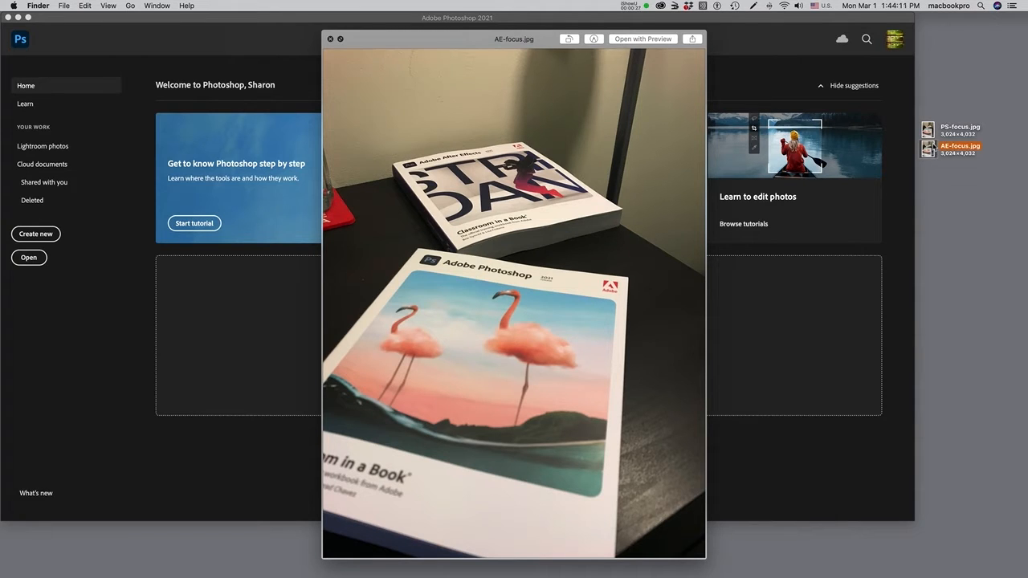
pyautogui.click(932, 135)
pyautogui.click(934, 153)
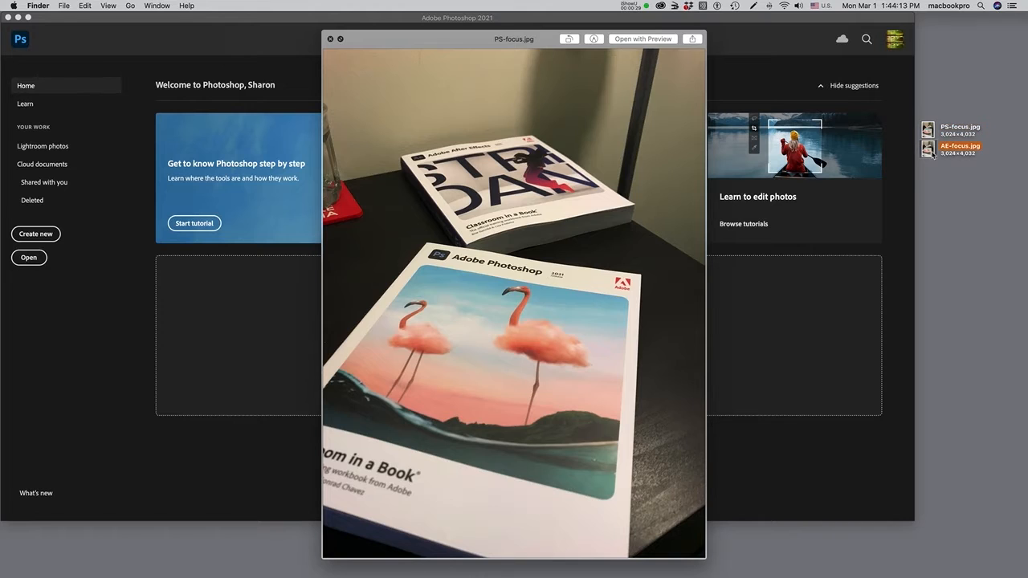
pyautogui.click(933, 133)
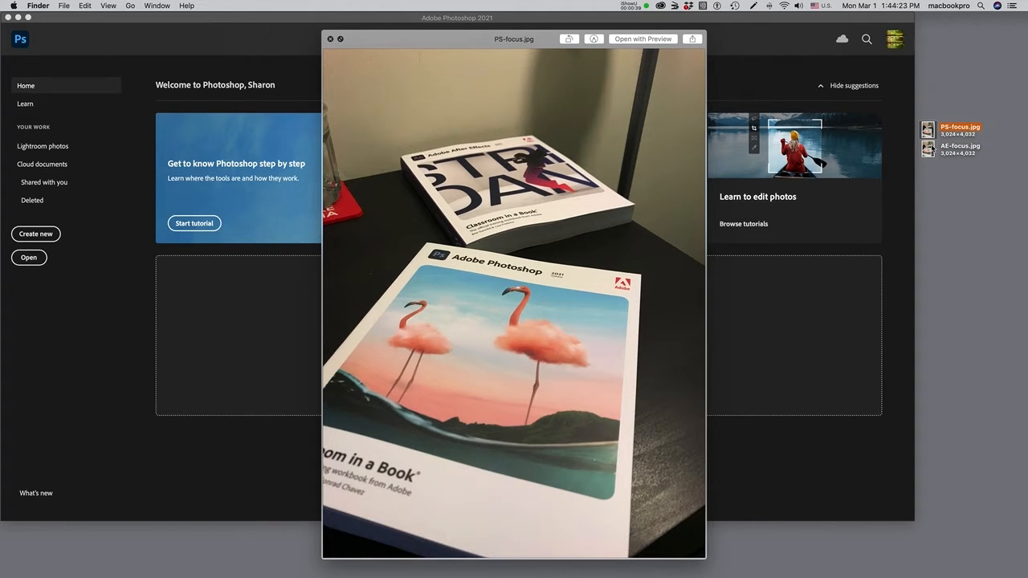
pyautogui.click(932, 151)
pyautogui.click(934, 135)
pyautogui.click(934, 153)
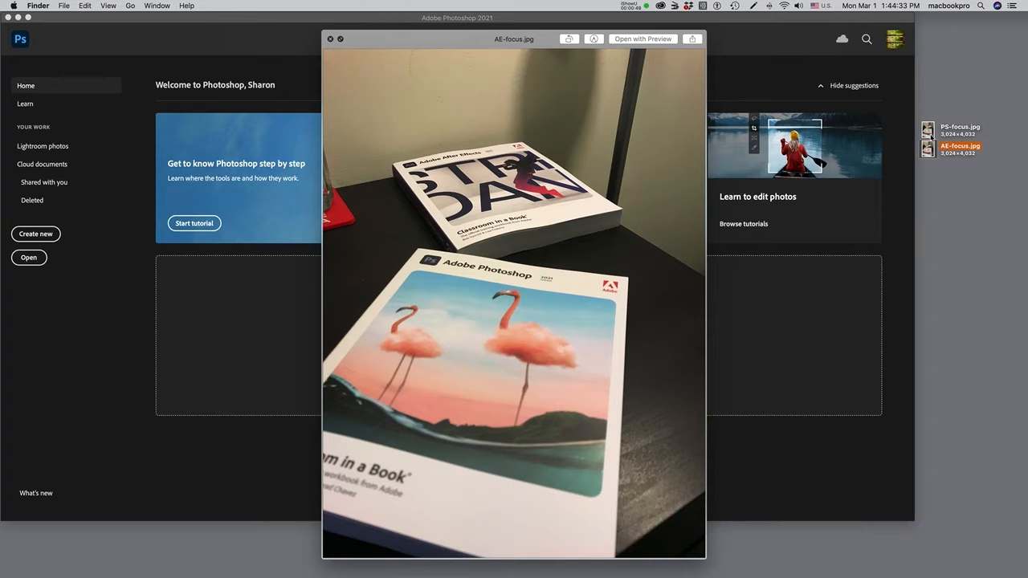
pyautogui.press('space')
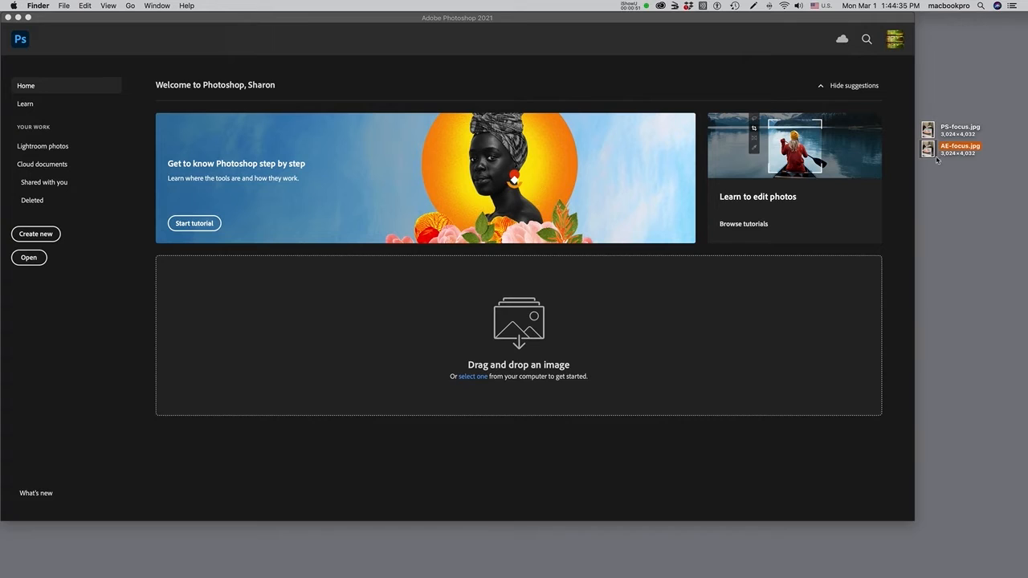
# - Switch to Photoshop and load AE-focus.jpg and PS-focus.jpg from the Desktop into one document as stacked layers, without automatic alignment
pyautogui.click(953, 135)
pyautogui.click(575, 338)
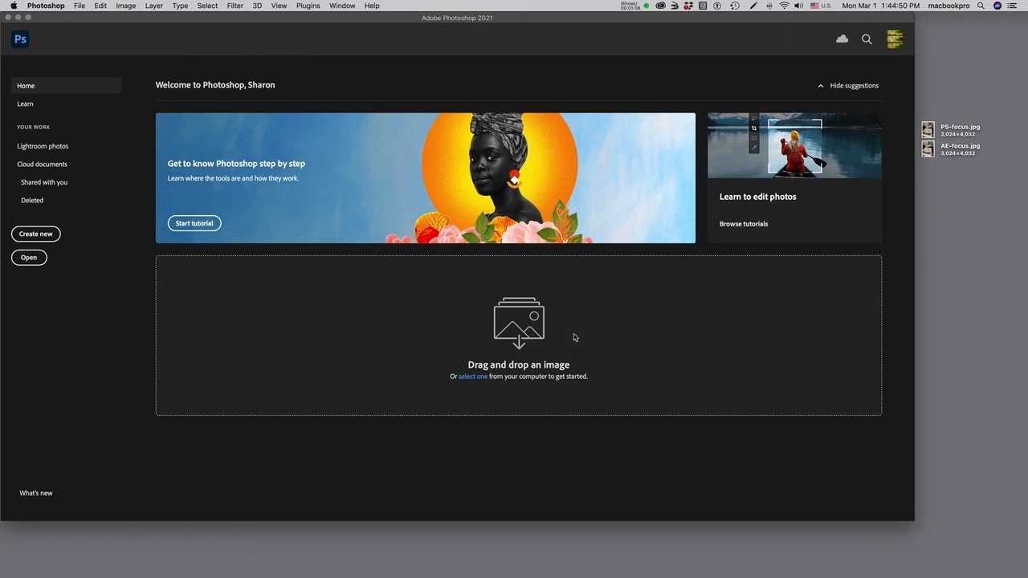
pyautogui.click(81, 5)
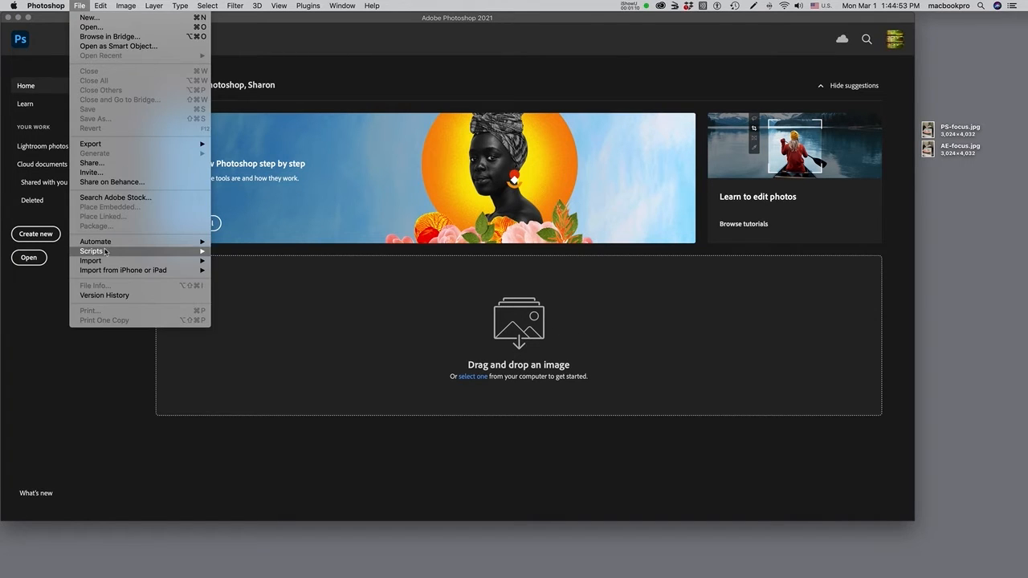
pyautogui.moveTo(105, 252)
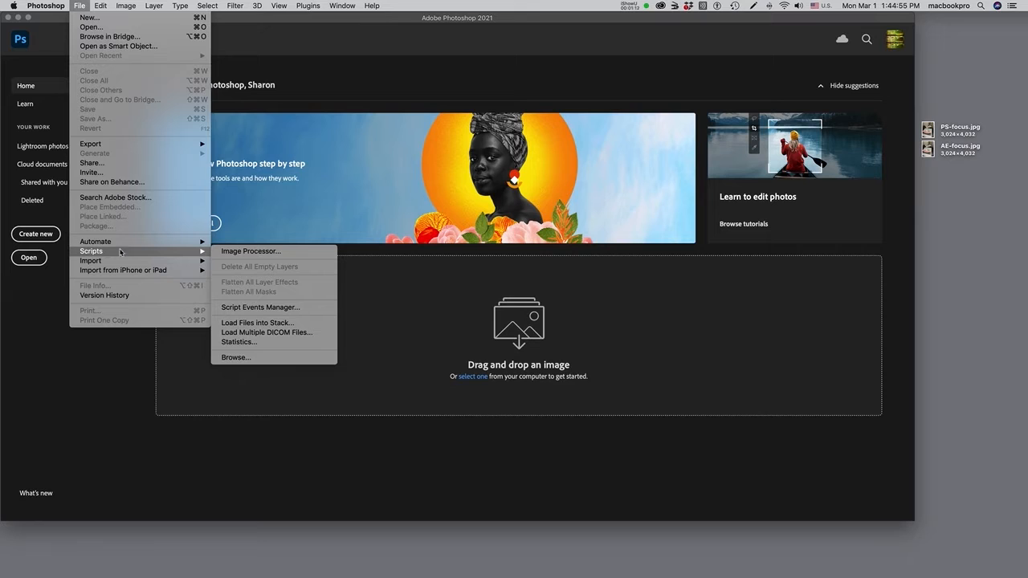
pyautogui.click(258, 323)
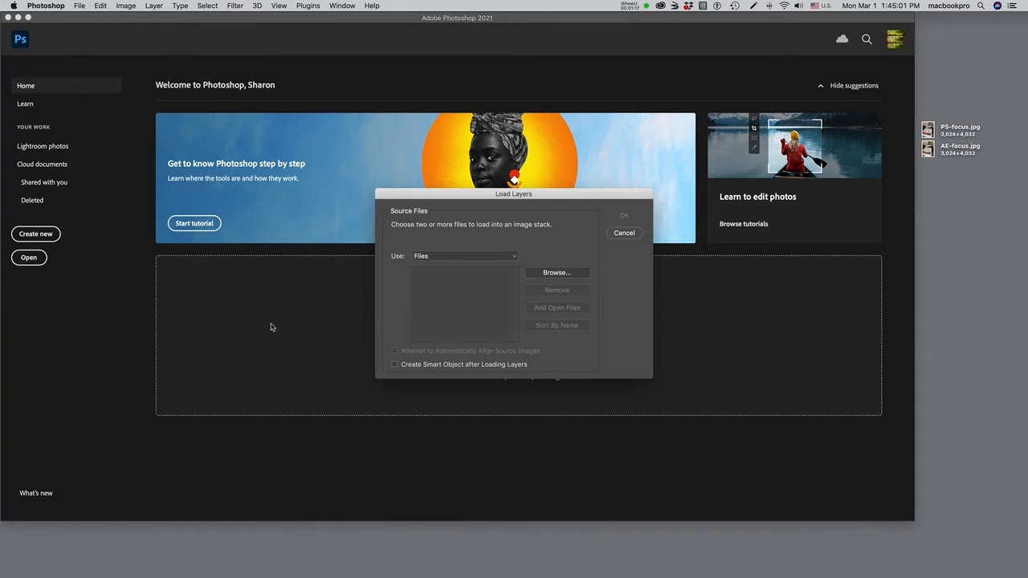
pyautogui.click(574, 277)
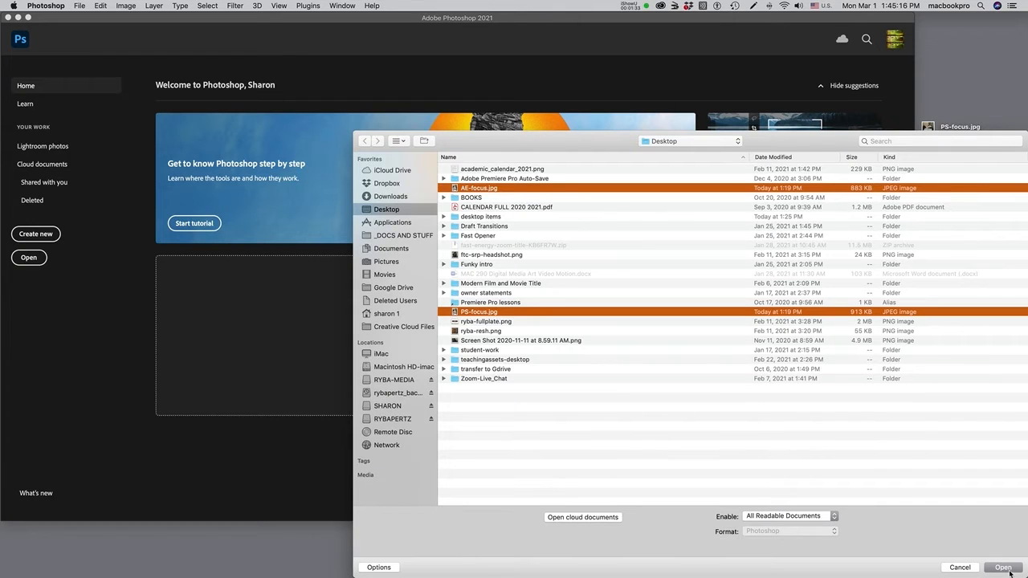
pyautogui.click(1009, 572)
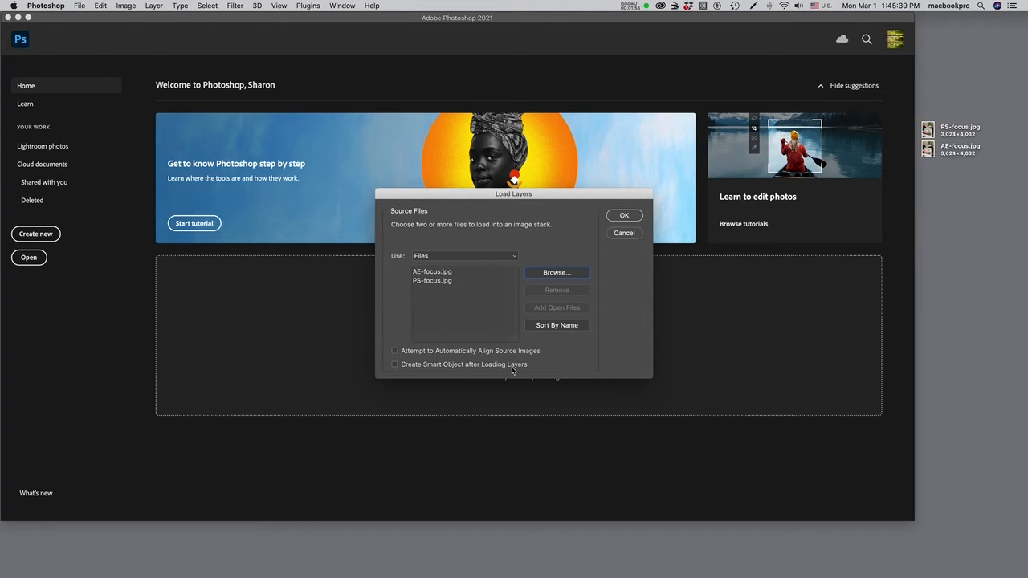
pyautogui.click(624, 215)
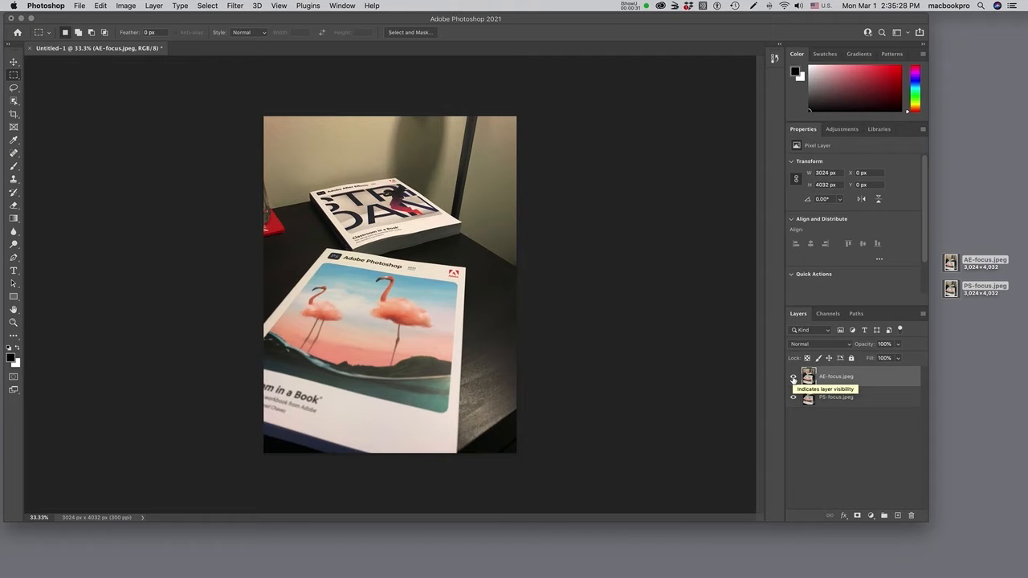
# - Toggle the AE-focus layer's visibility off and on to compare its framing with the PS-focus layer beneath
pyautogui.click(794, 379)
pyautogui.click(793, 380)
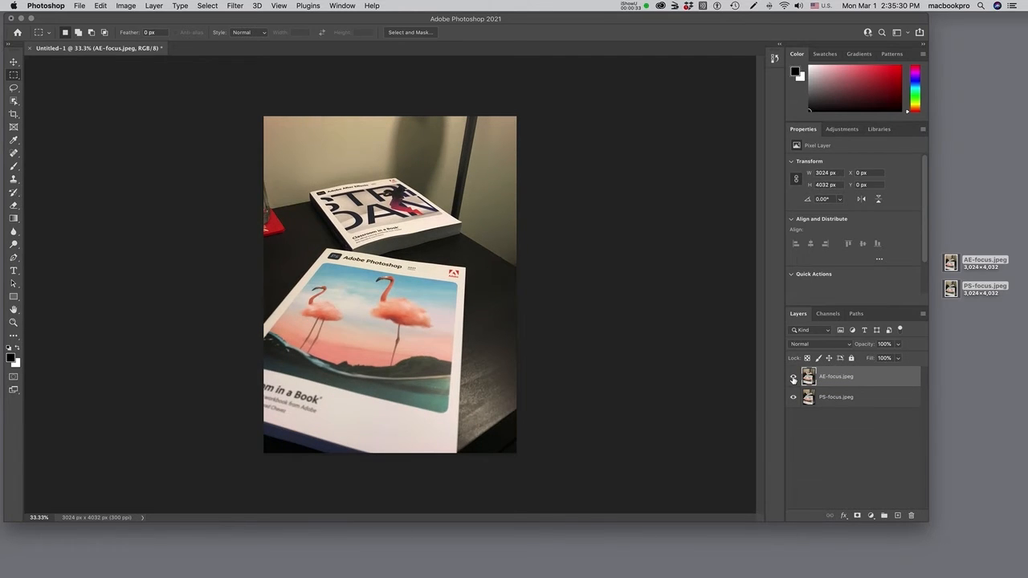
pyautogui.click(794, 380)
pyautogui.click(794, 380)
# - Select both the AE-focus and PS-focus layers and auto-align them with the Auto projection
pyautogui.keyDown('shift'); pyautogui.click(876, 405); pyautogui.keyUp('shift')
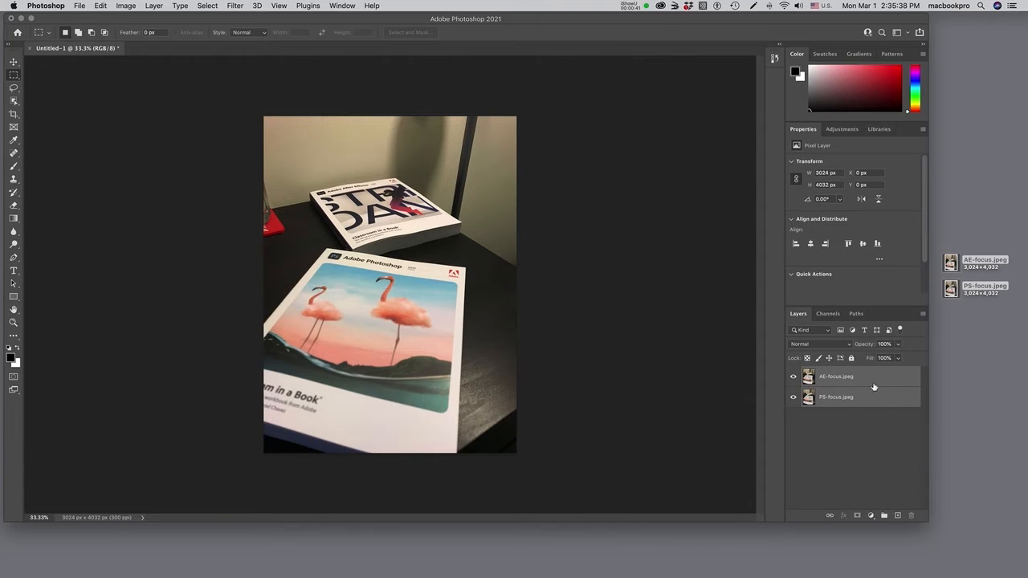
pyautogui.click(101, 6)
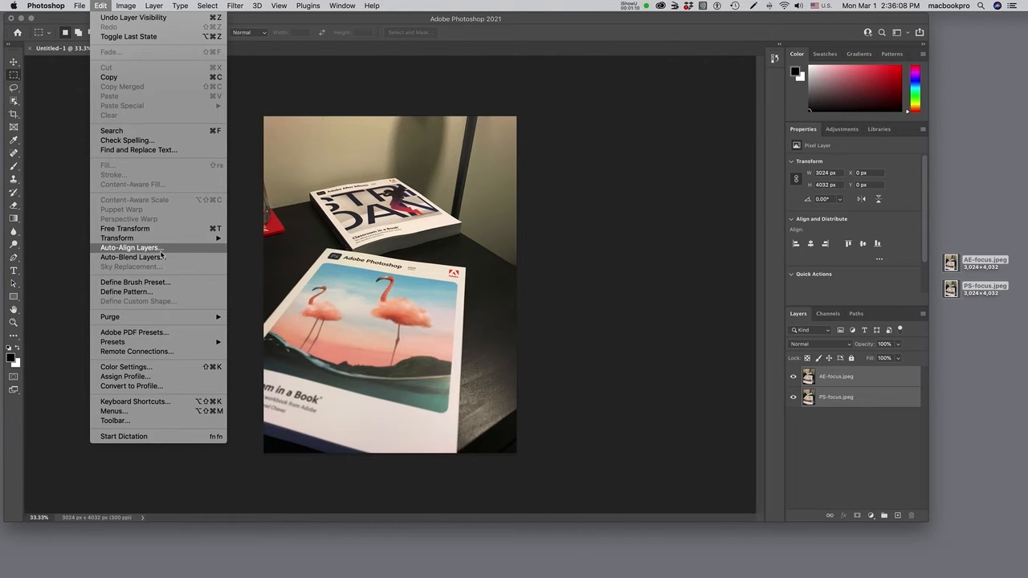
pyautogui.click(160, 249)
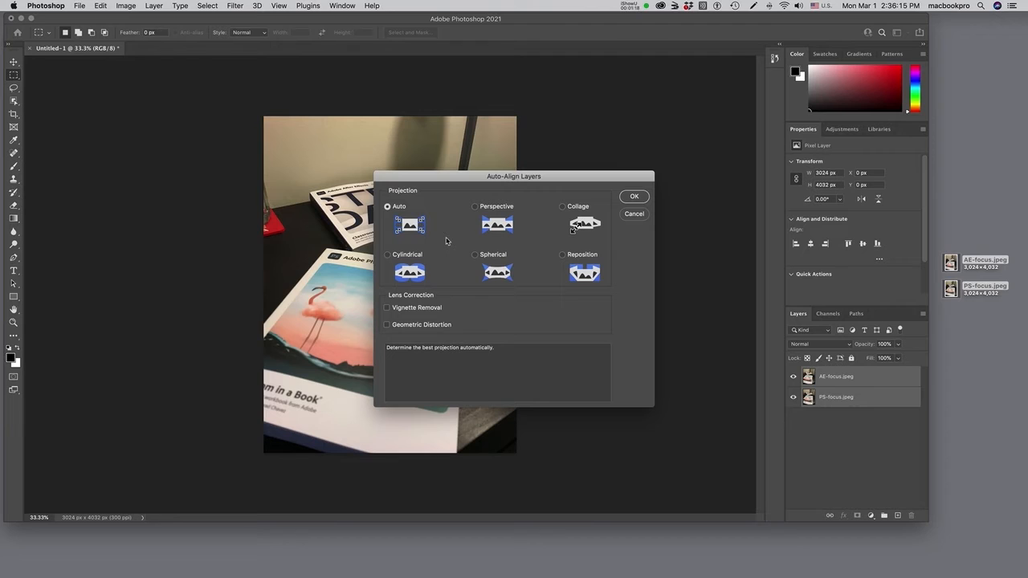
pyautogui.click(635, 196)
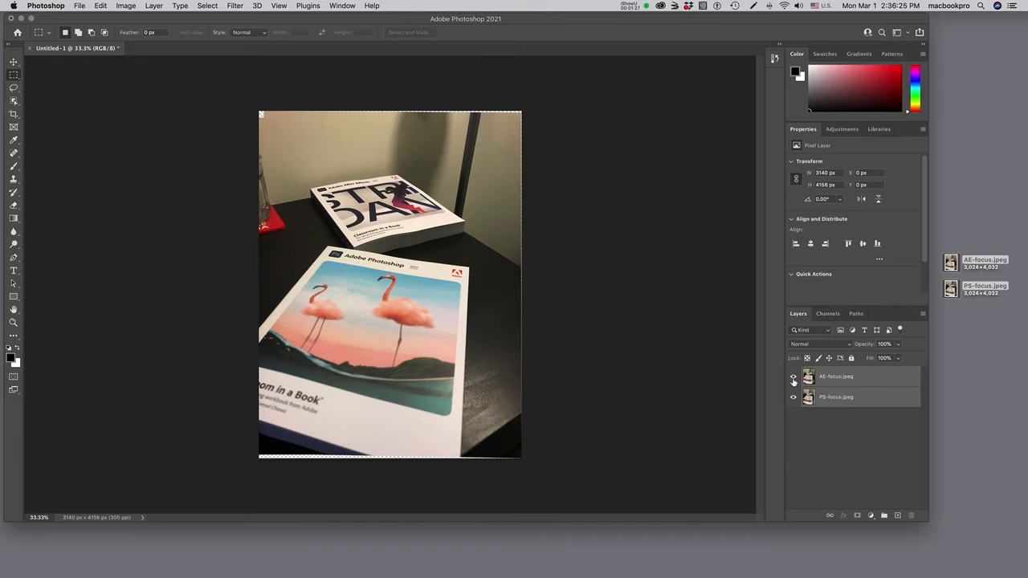
# - Toggle the AE-focus layer's visibility repeatedly to check how well the two book photos line up
pyautogui.click(793, 377)
pyautogui.click(794, 379)
pyautogui.click(794, 379)
pyautogui.click(794, 379)
pyautogui.click(794, 380)
pyautogui.click(793, 380)
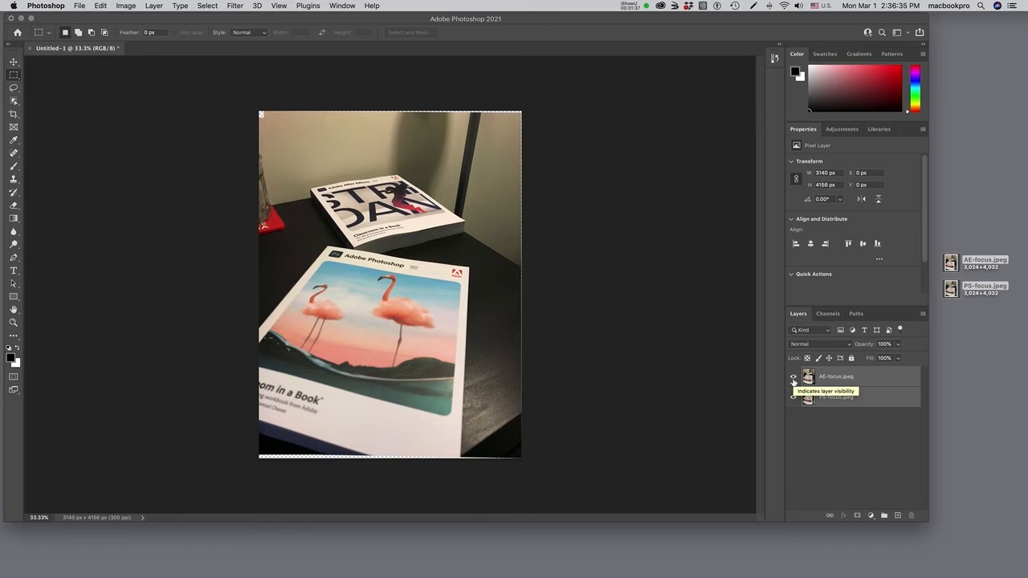
pyautogui.click(793, 379)
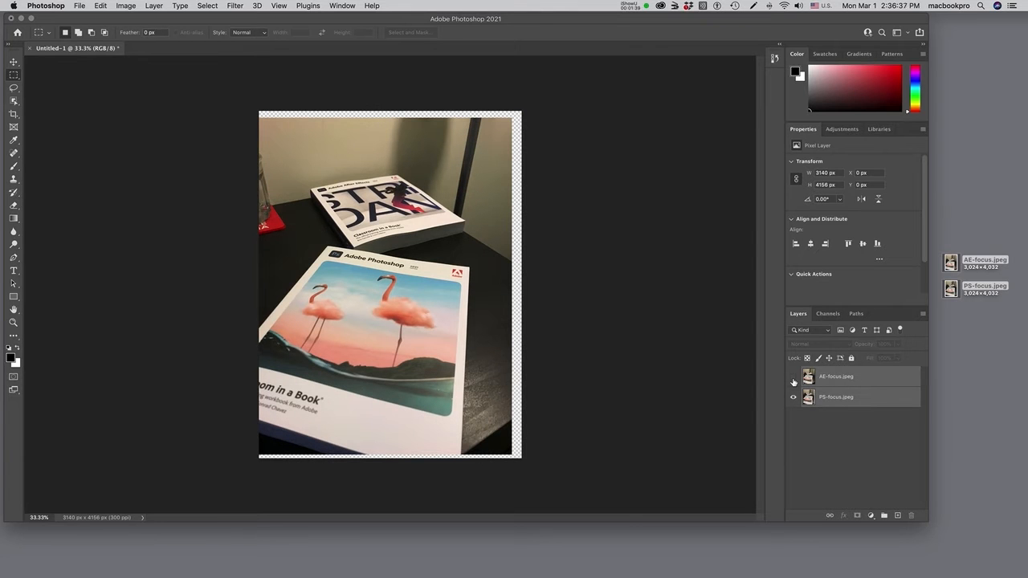
pyautogui.click(794, 379)
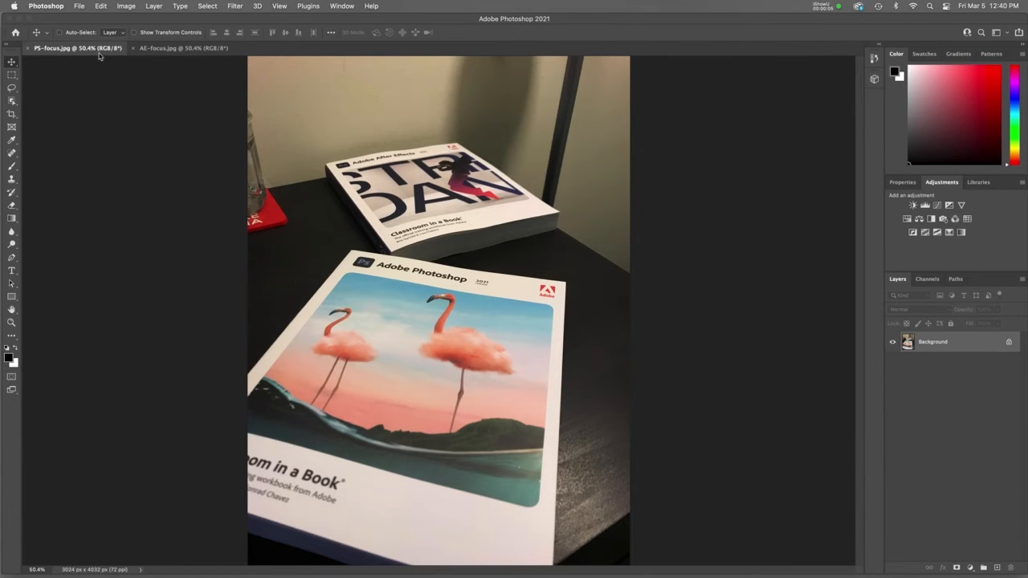
# - Alternate between the open PS-focus.jpg and AE-focus.jpg documents to compare their focus and framing
pyautogui.click(157, 52)
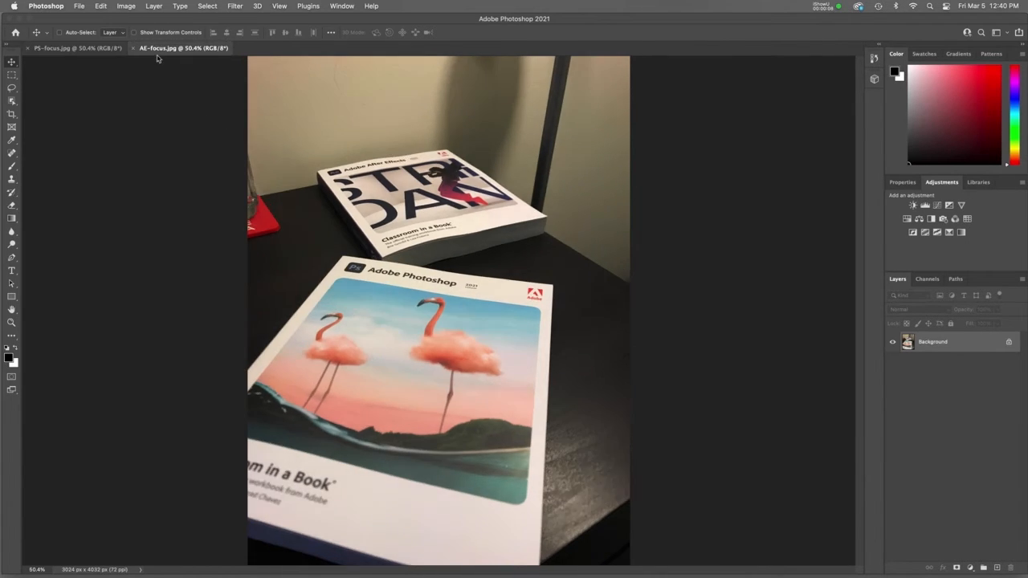
pyautogui.click(106, 51)
pyautogui.click(157, 50)
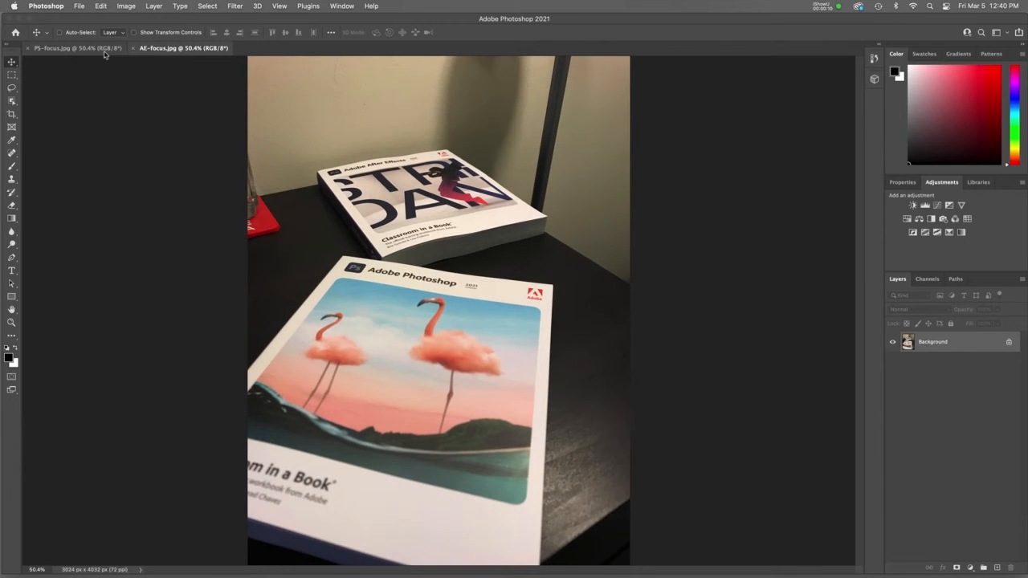
pyautogui.click(106, 50)
pyautogui.click(168, 53)
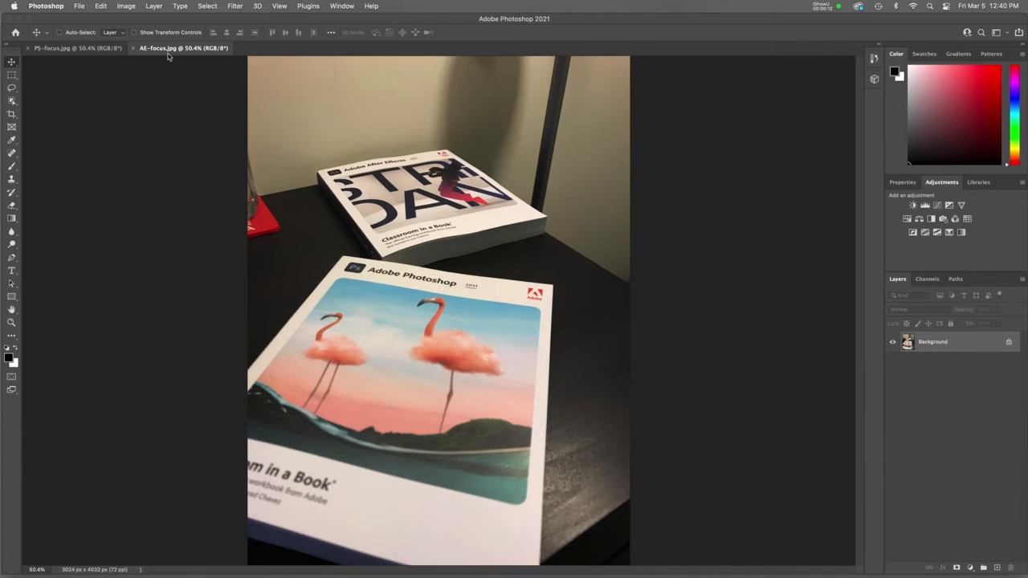
pyautogui.click(121, 53)
pyautogui.click(161, 51)
pyautogui.click(127, 54)
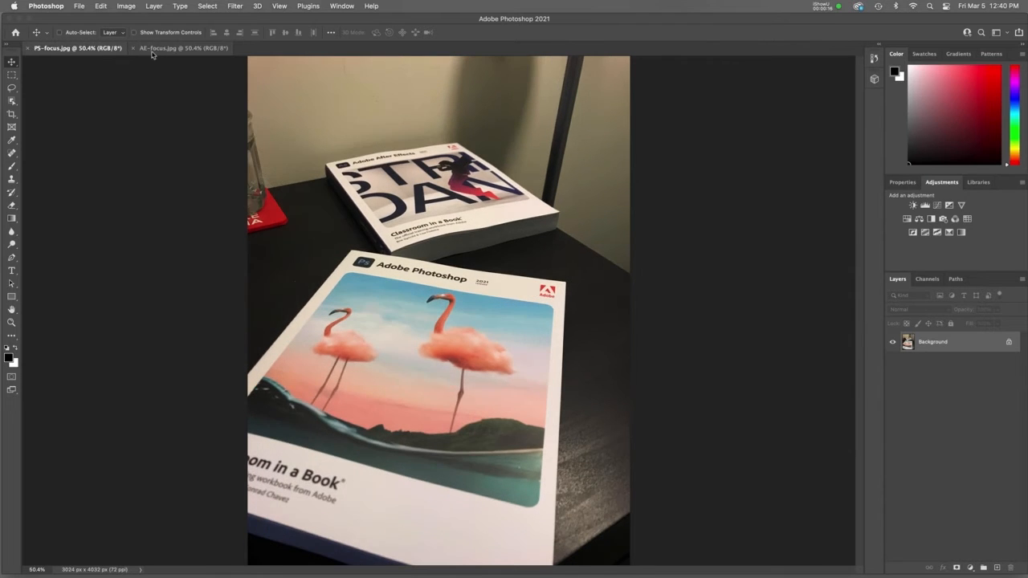
pyautogui.click(154, 52)
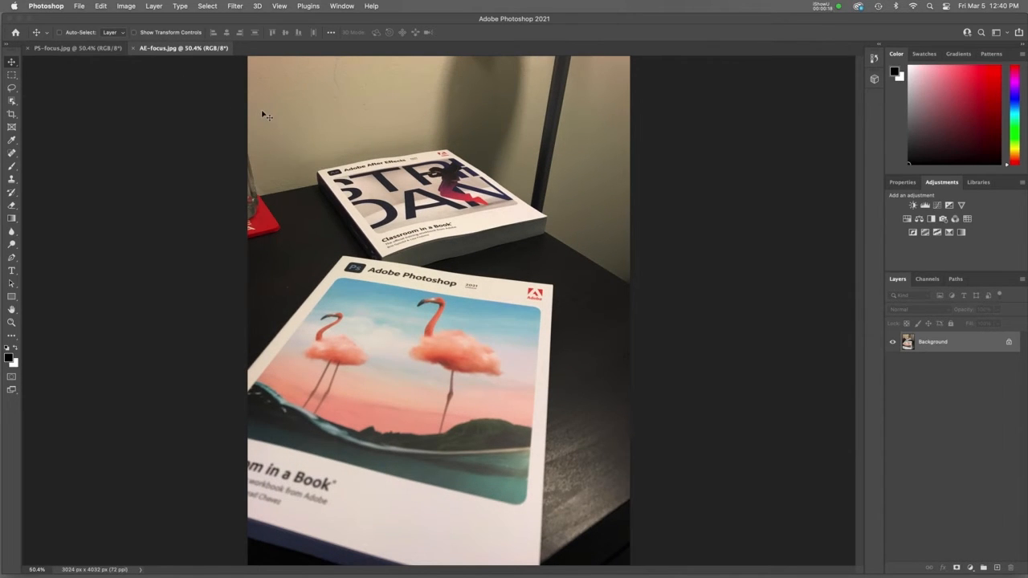
pyautogui.click(90, 51)
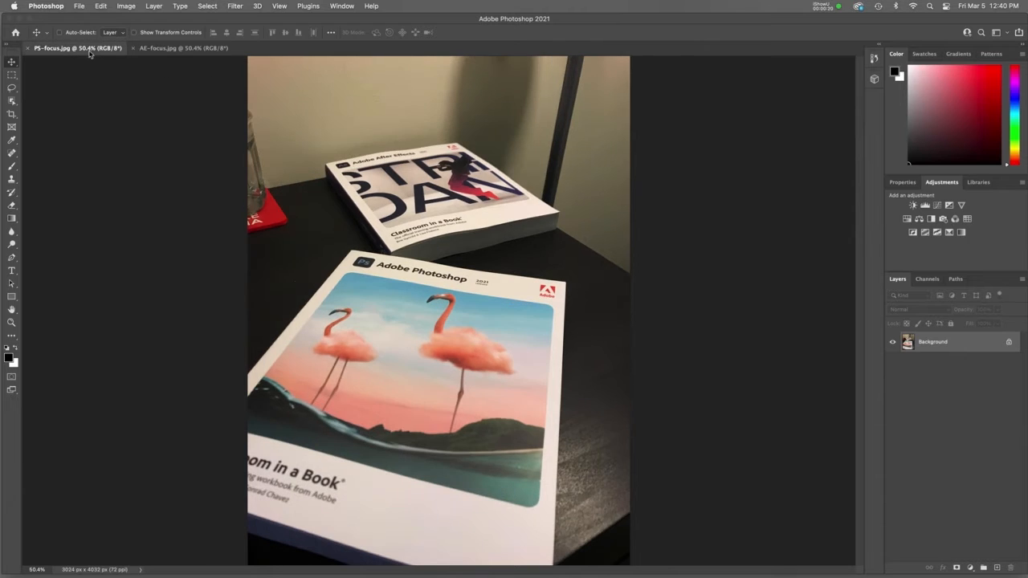
pyautogui.click(158, 52)
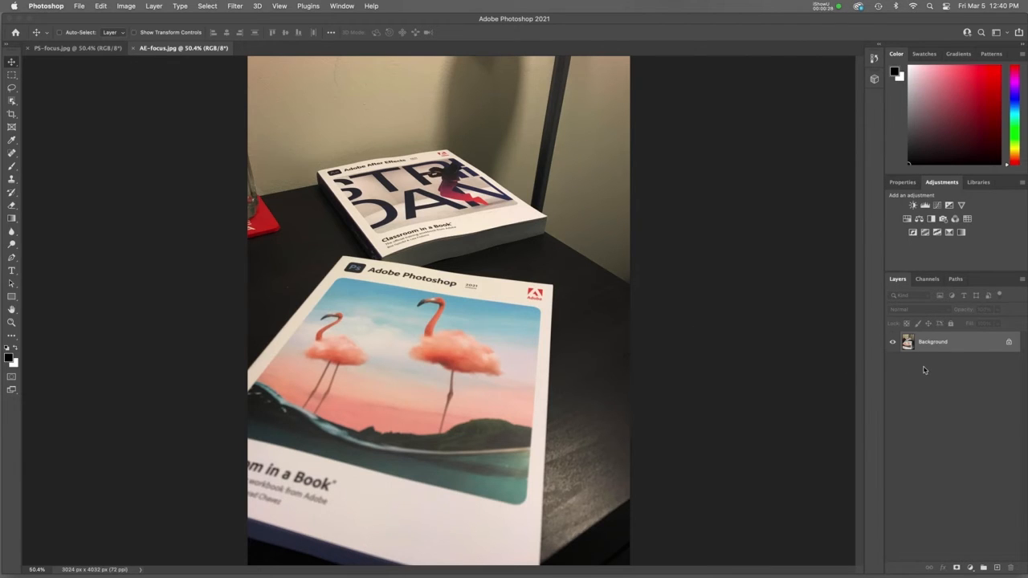
pyautogui.click(101, 51)
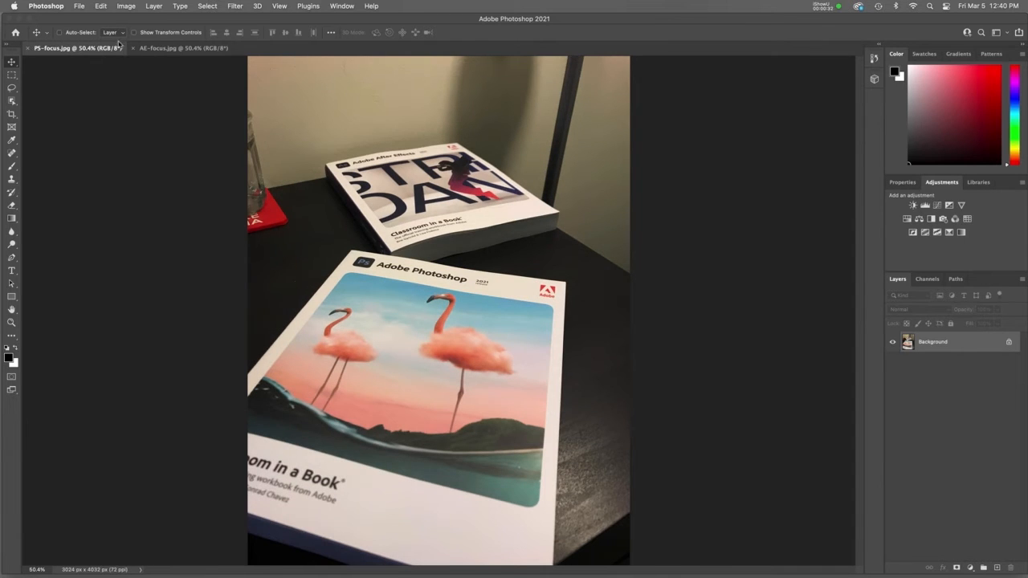
# - Load the open files PS-focus.jpg and AE-focus.jpg into one new layered document using Load Files into Stack
pyautogui.click(80, 7)
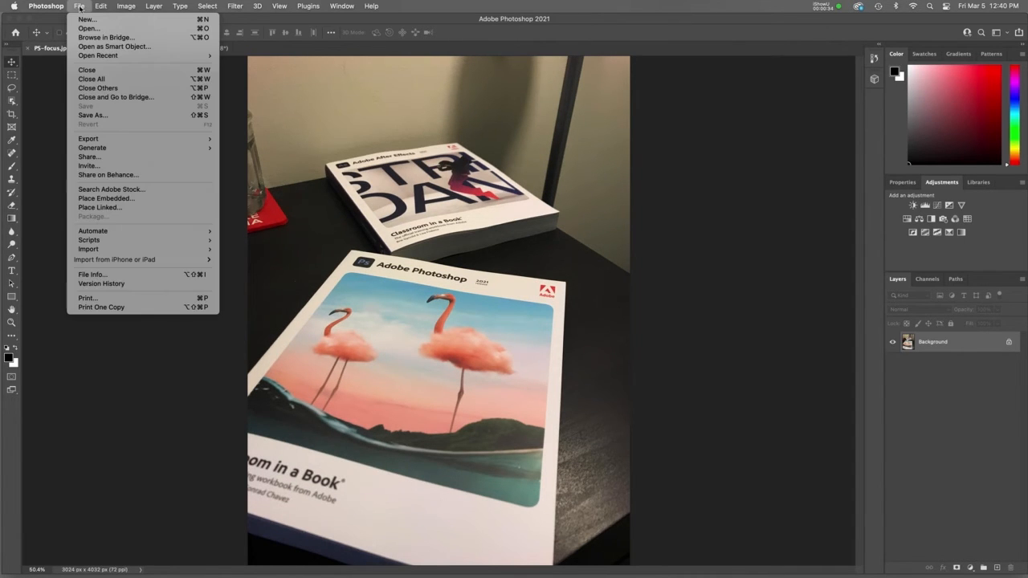
pyautogui.moveTo(101, 243)
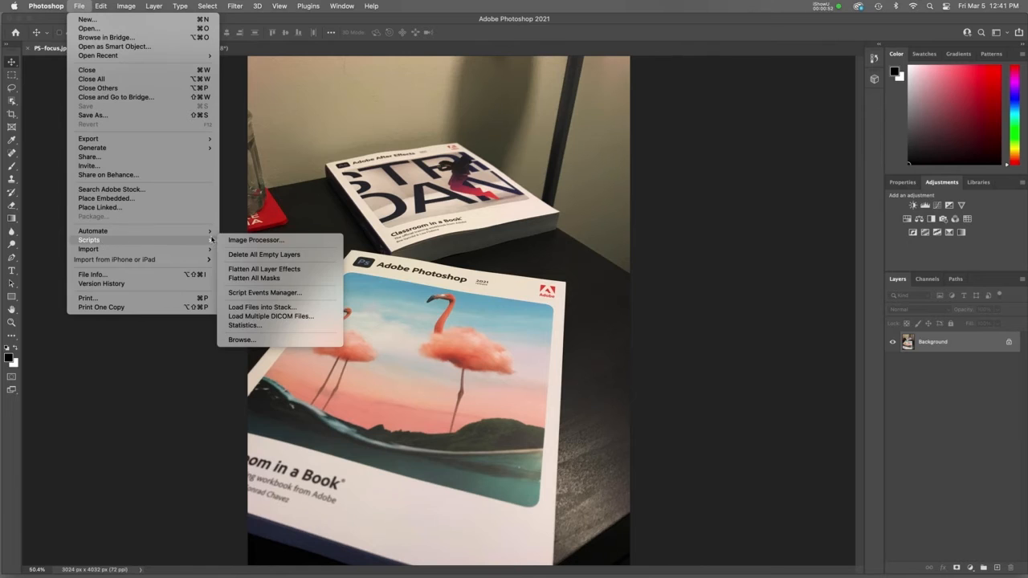
pyautogui.click(301, 308)
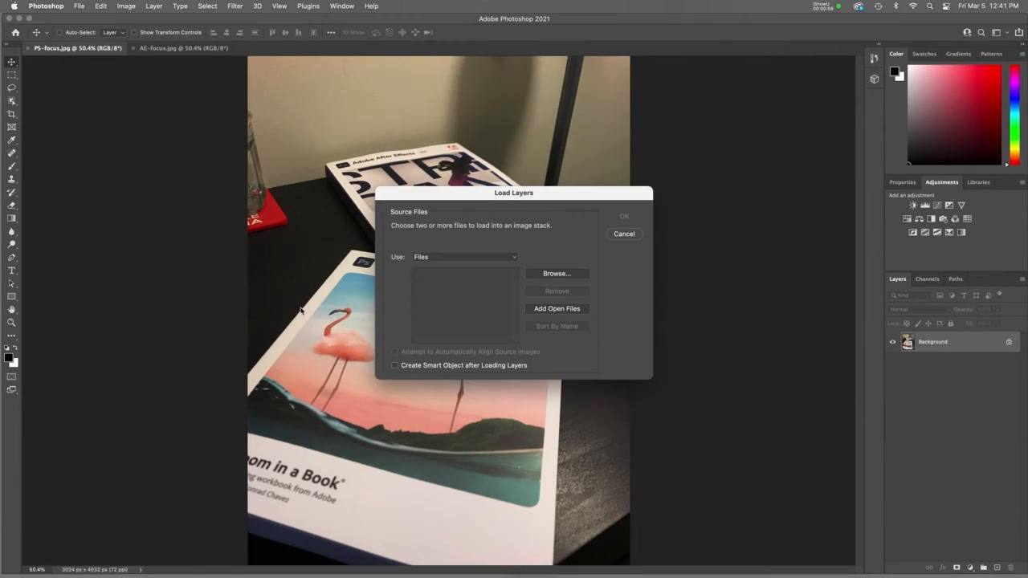
pyautogui.click(551, 312)
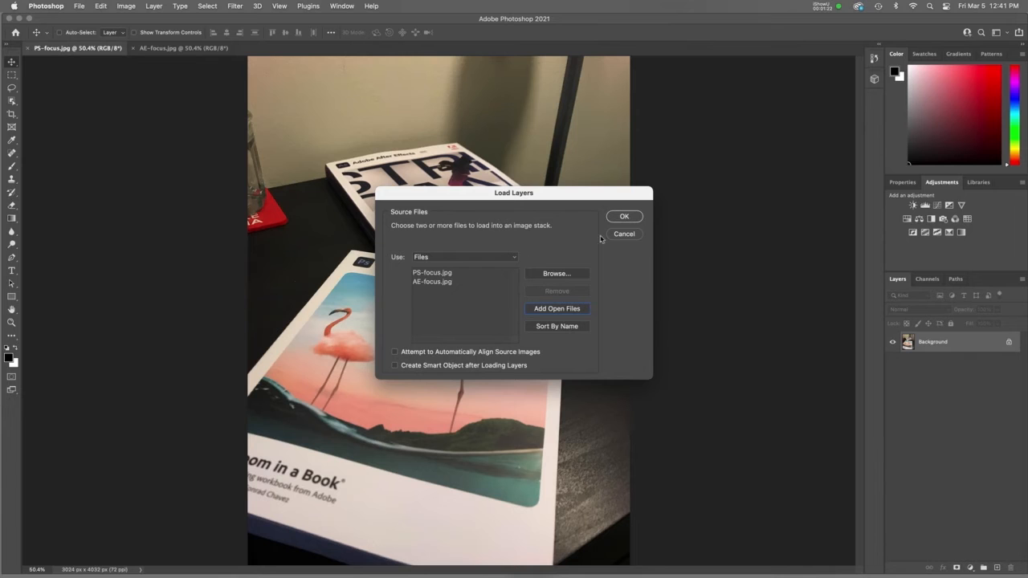
pyautogui.click(626, 217)
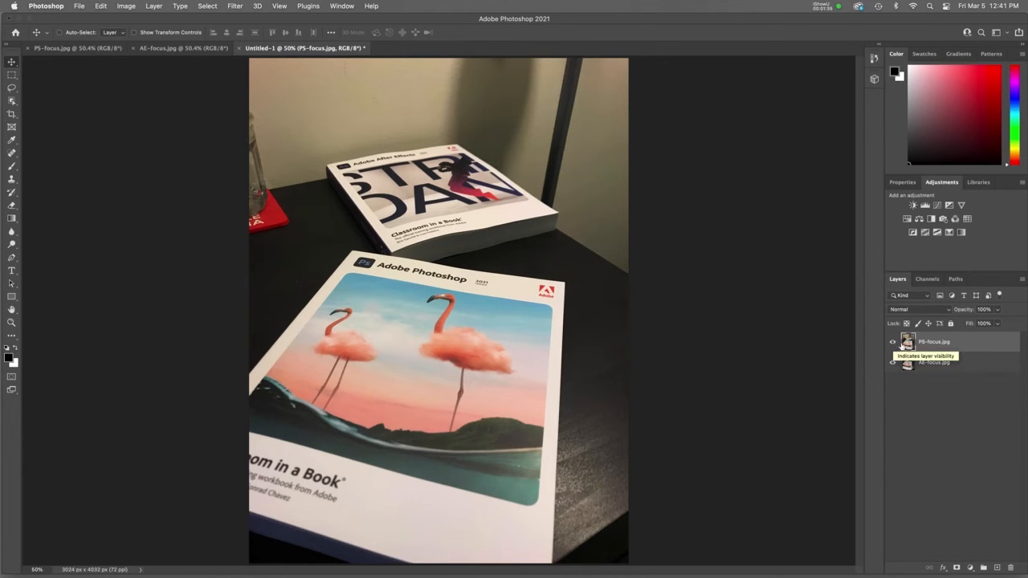
# - Toggle the PS-focus layer's visibility to compare how its framing differs from the AE-focus layer beneath it
pyautogui.click(891, 343)
pyautogui.click(892, 343)
pyautogui.click(892, 343)
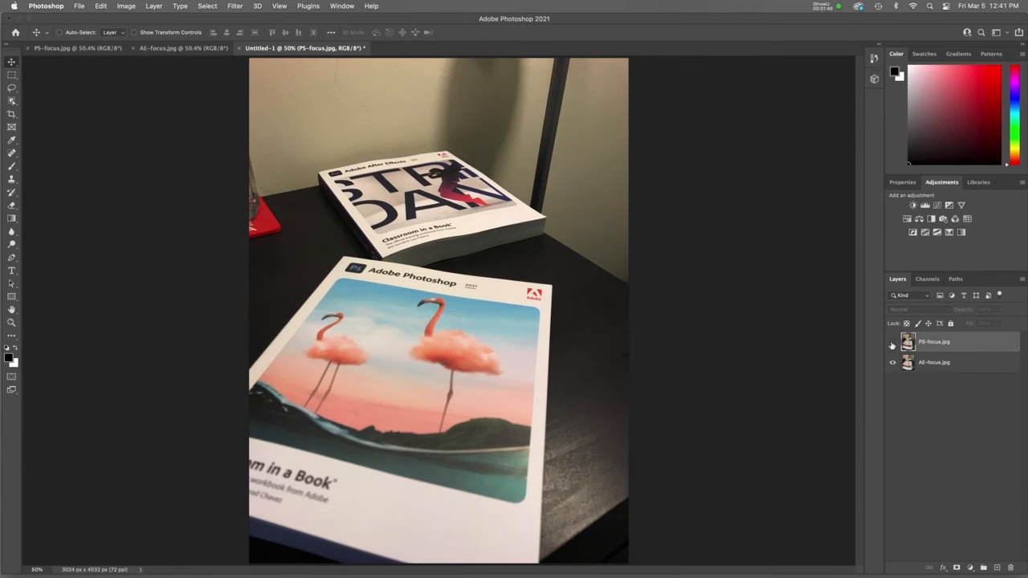
pyautogui.click(892, 343)
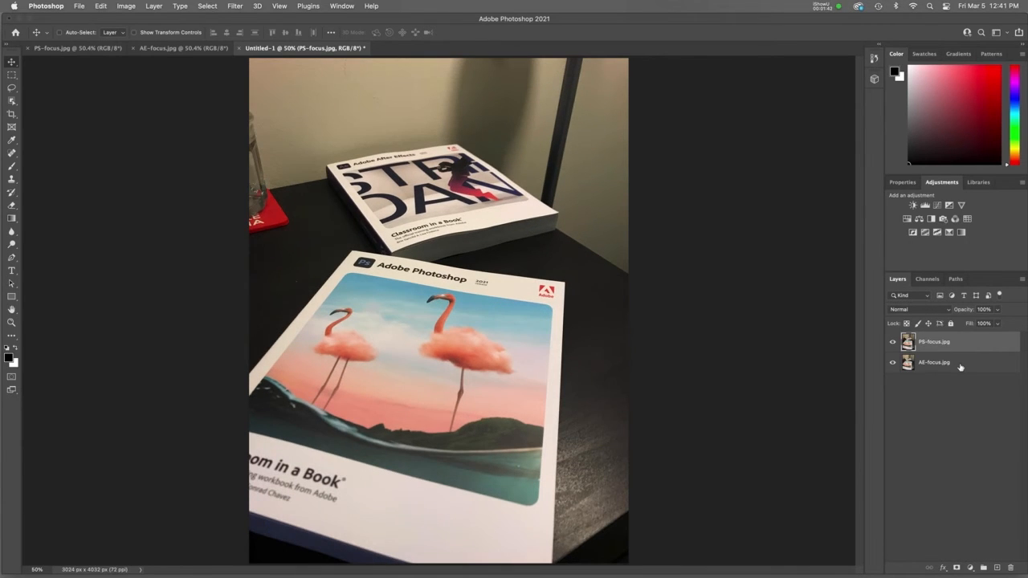
# - Add the AE-focus layer to the selection and auto-align both layers with the Auto projection
pyautogui.keyDown('shift'); pyautogui.click(961, 366); pyautogui.keyUp('shift')
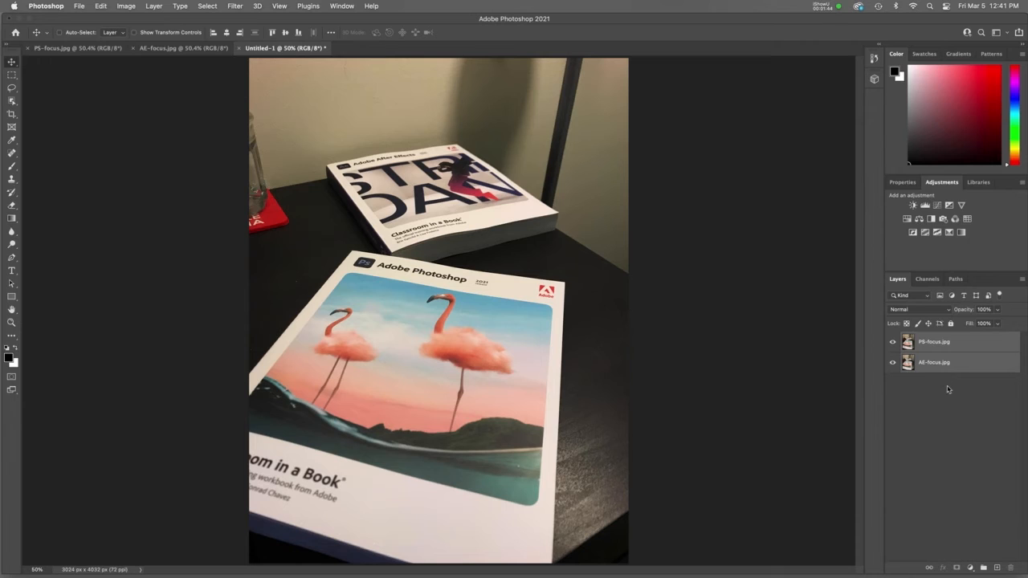
pyautogui.click(100, 6)
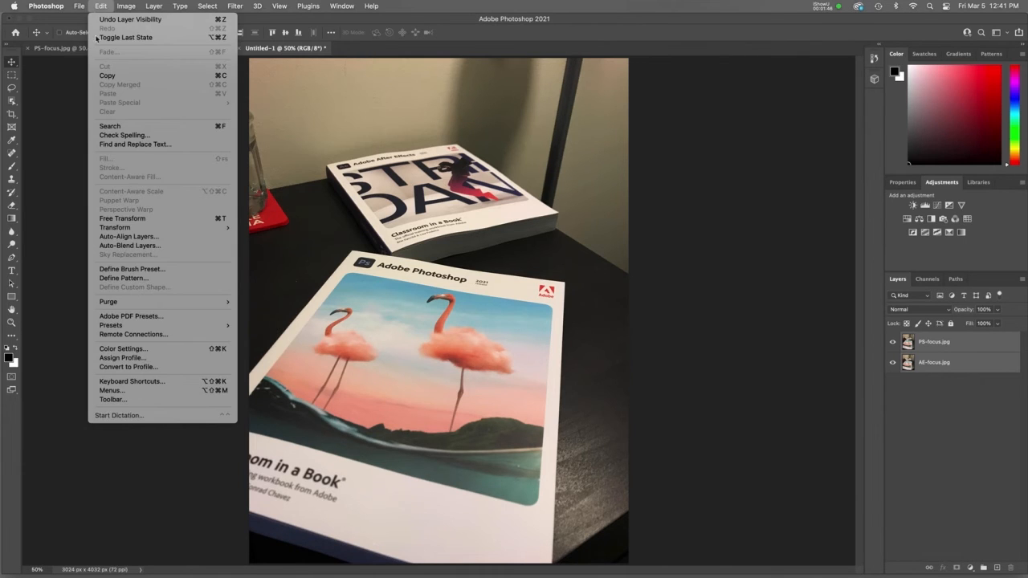
pyautogui.click(151, 243)
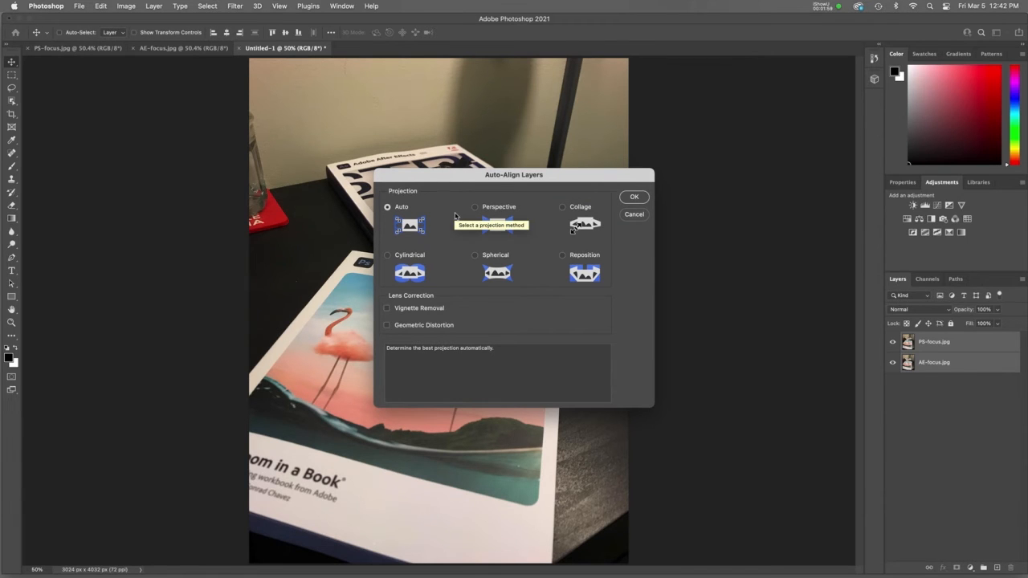
pyautogui.click(634, 197)
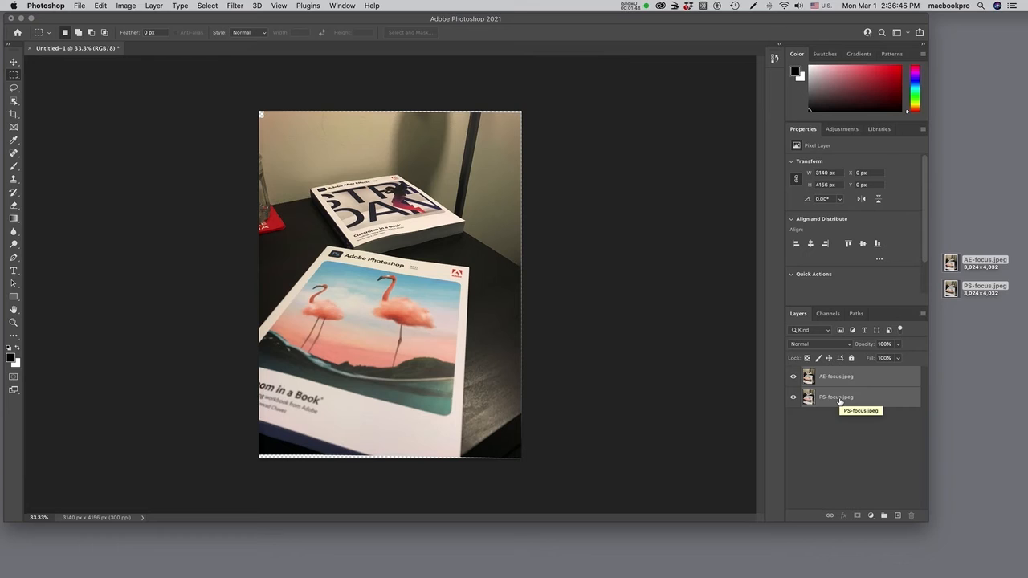
# - Auto-blend the two aligned layers using Stack Images with Seamless Tones and Colors and Content Aware Fill Transparent Areas enabled
pyautogui.click(102, 6)
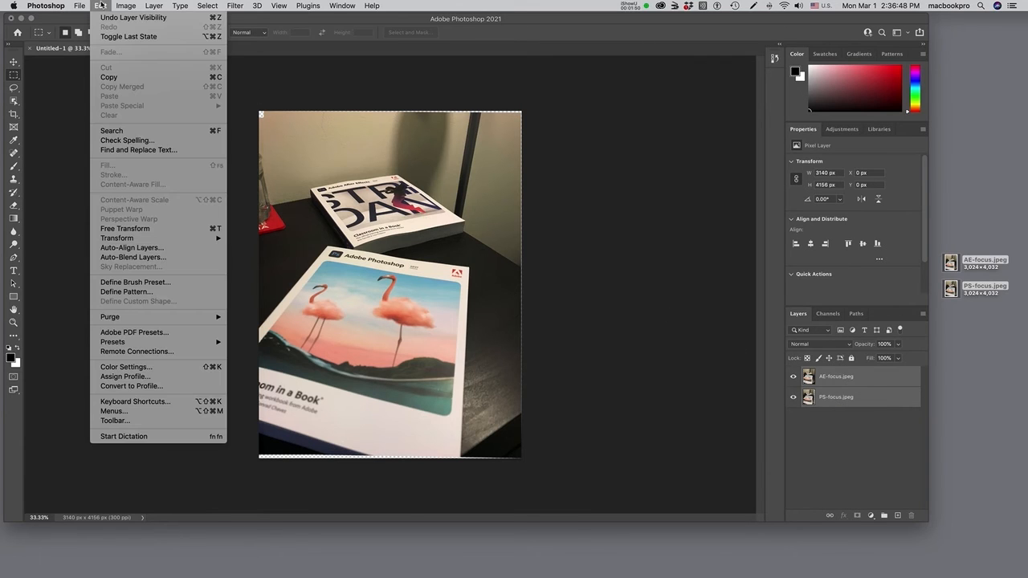
pyautogui.click(143, 261)
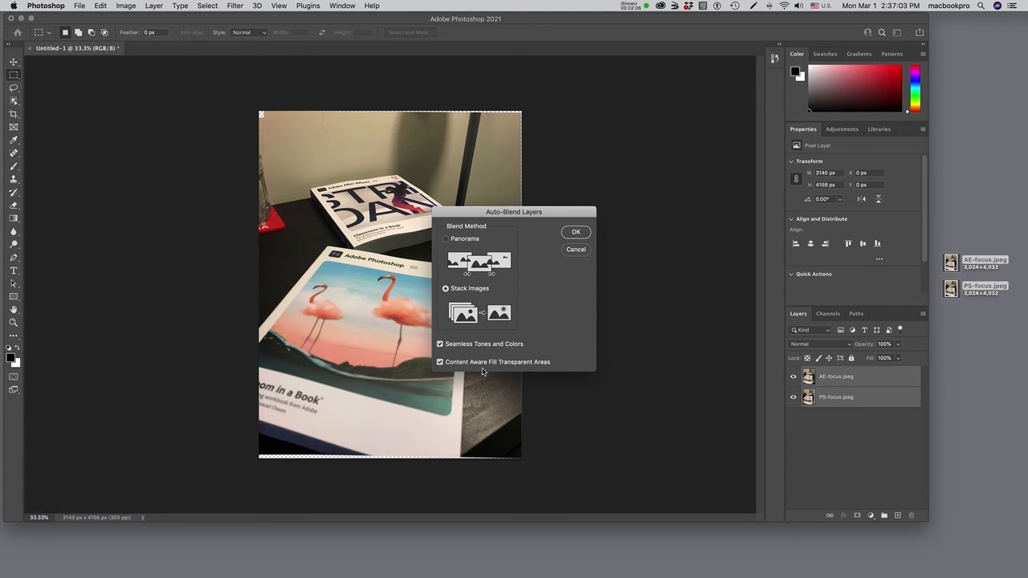
pyautogui.click(575, 233)
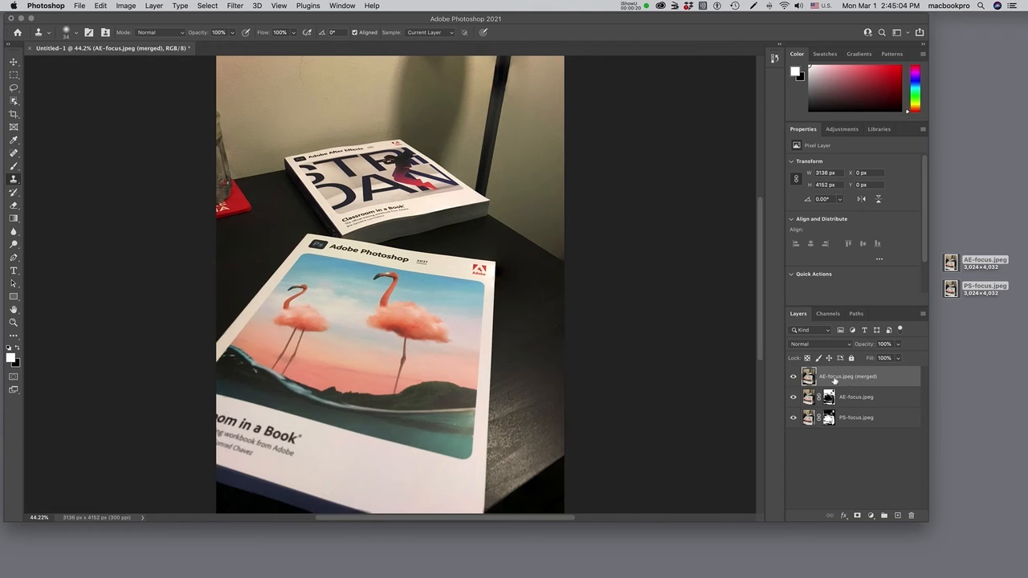
# - Hide the merged and AE-focus layers and select the PS-focus layer to examine its masked areas alone
pyautogui.click(795, 378)
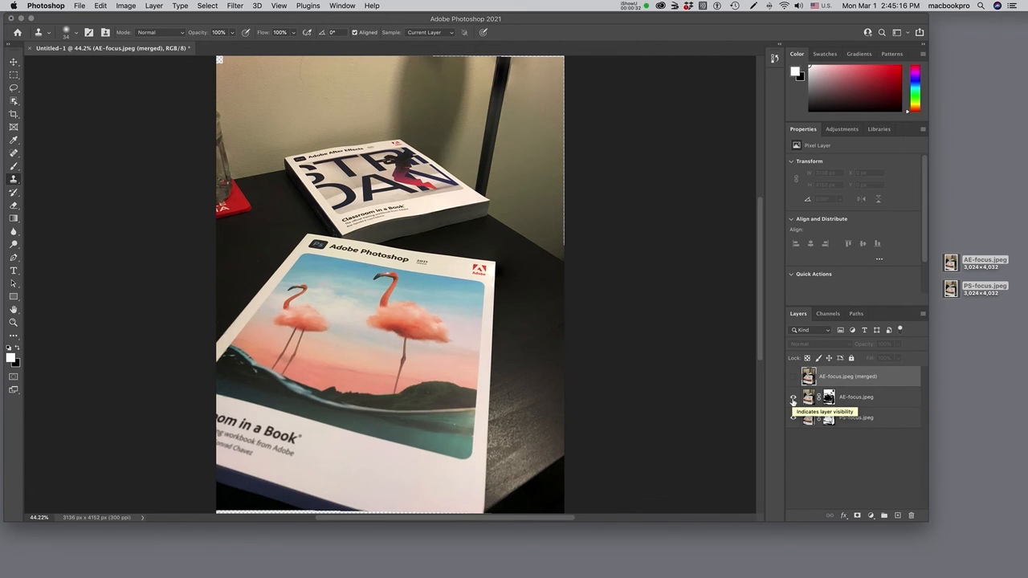
pyautogui.click(794, 398)
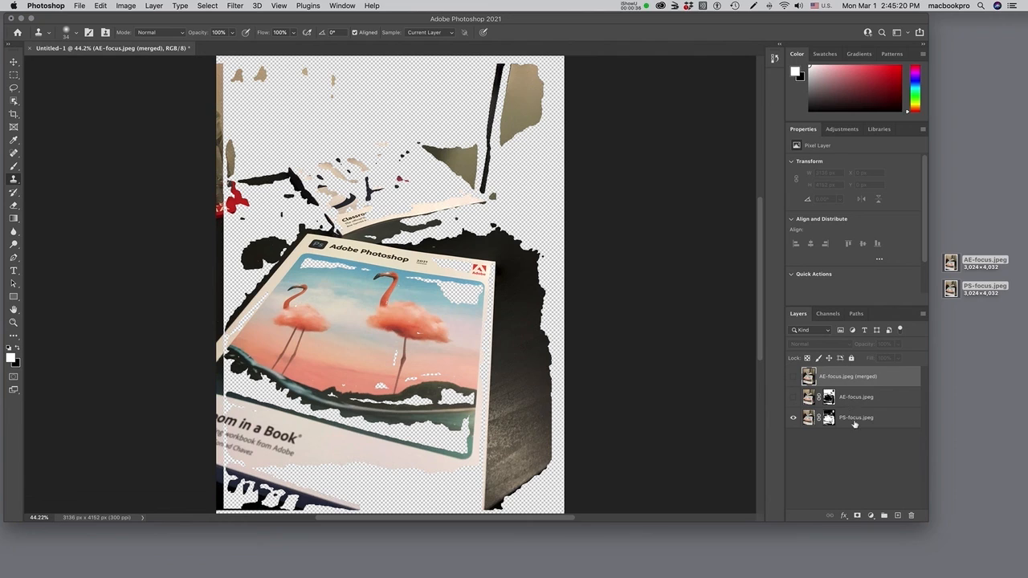
pyautogui.click(856, 426)
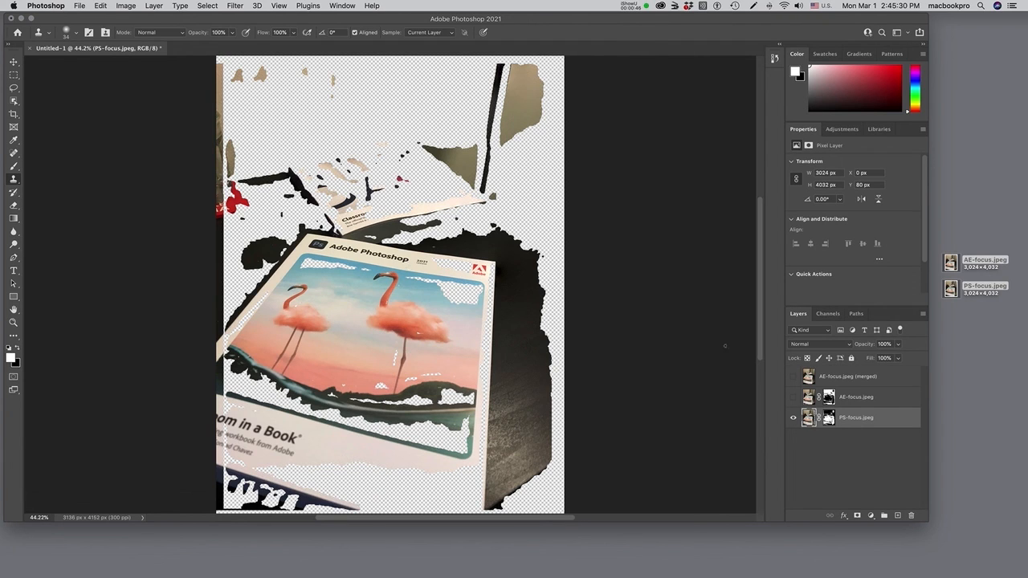
# - Isolate and select the masked AE-focus layer for inspection, and redisplay the PS-focus layer to view both combined
pyautogui.click(794, 397)
pyautogui.click(794, 418)
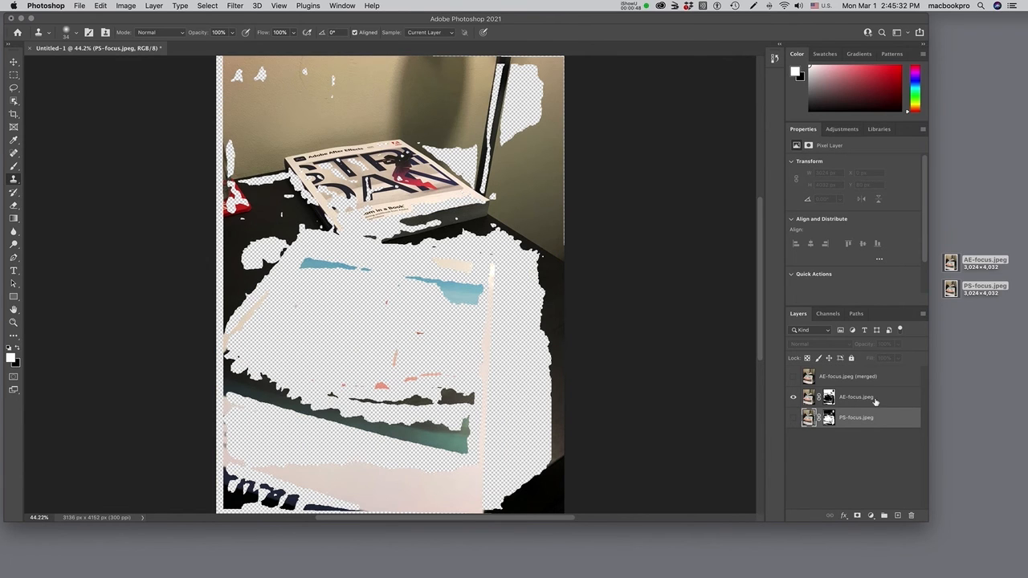
pyautogui.click(873, 400)
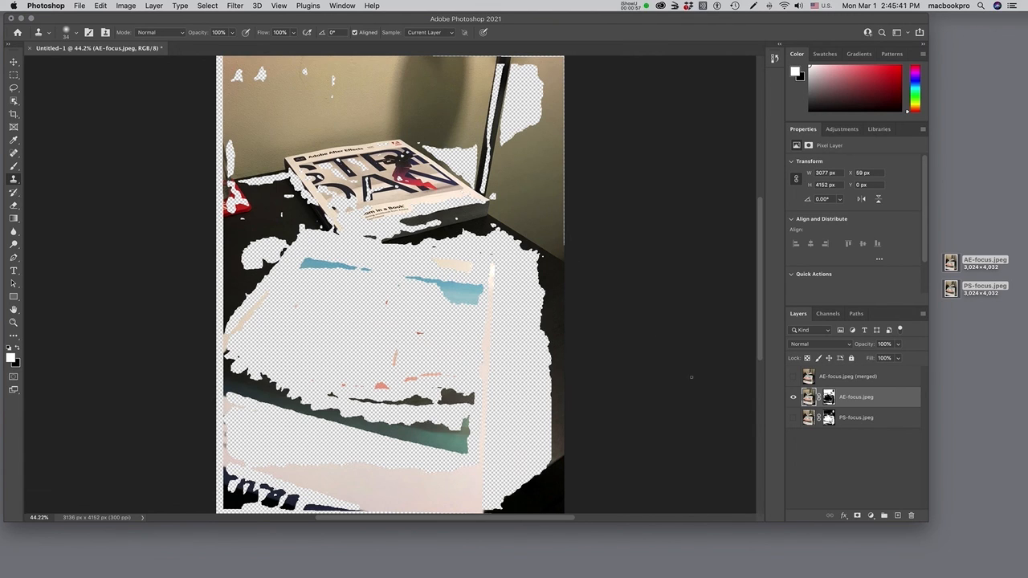
pyautogui.click(794, 418)
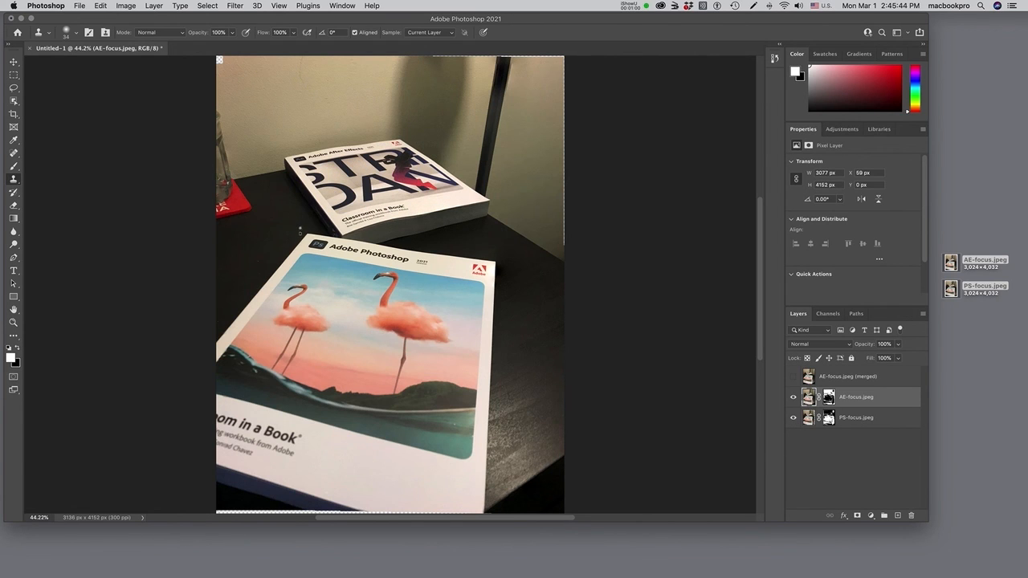